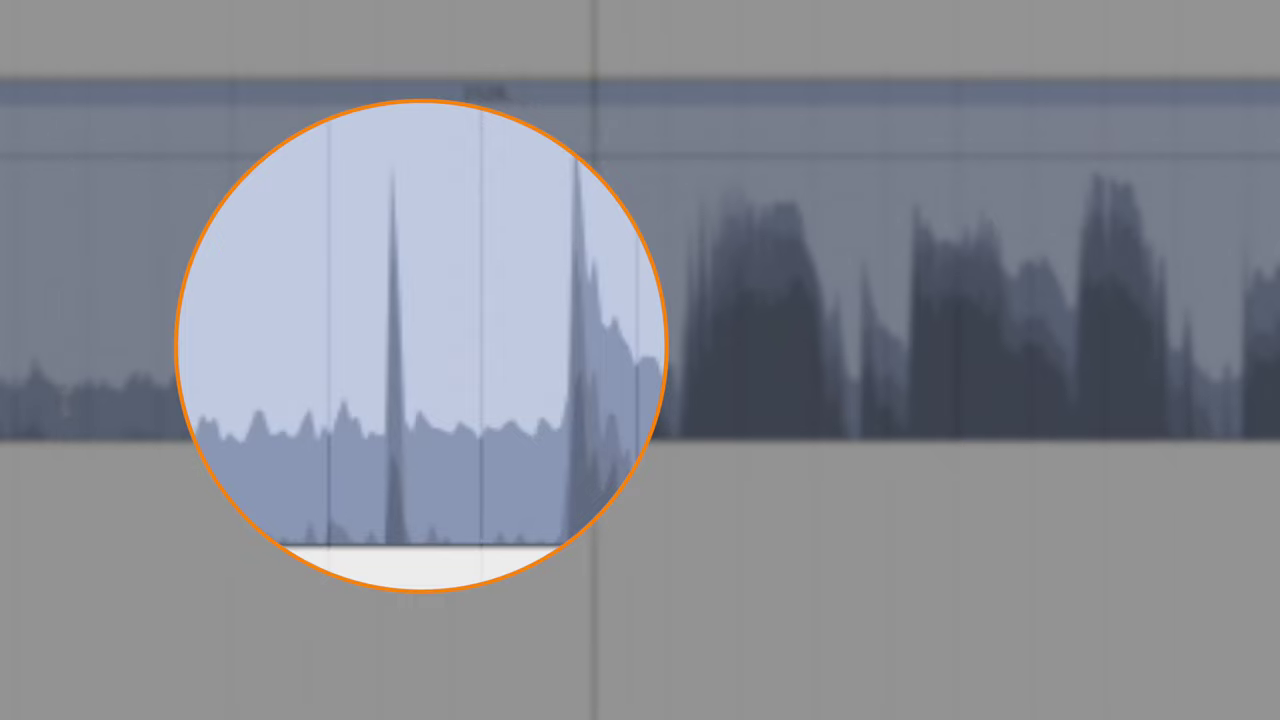
# - Put the playhead just before the pop, where '2526,' begins after 'would be', and split there
pyautogui.click(357, 486)
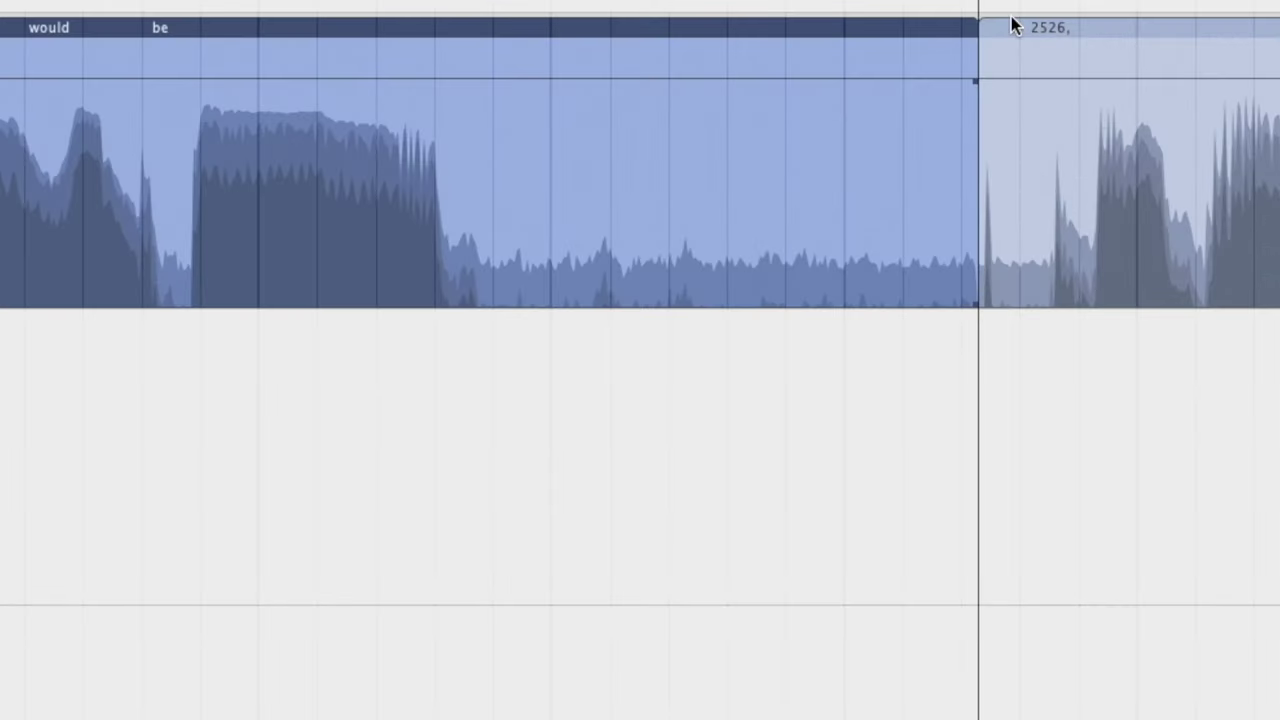
# - Open Properties for the clip right of the split to reveal its source audio file
pyautogui.rightClick(1006, 29)
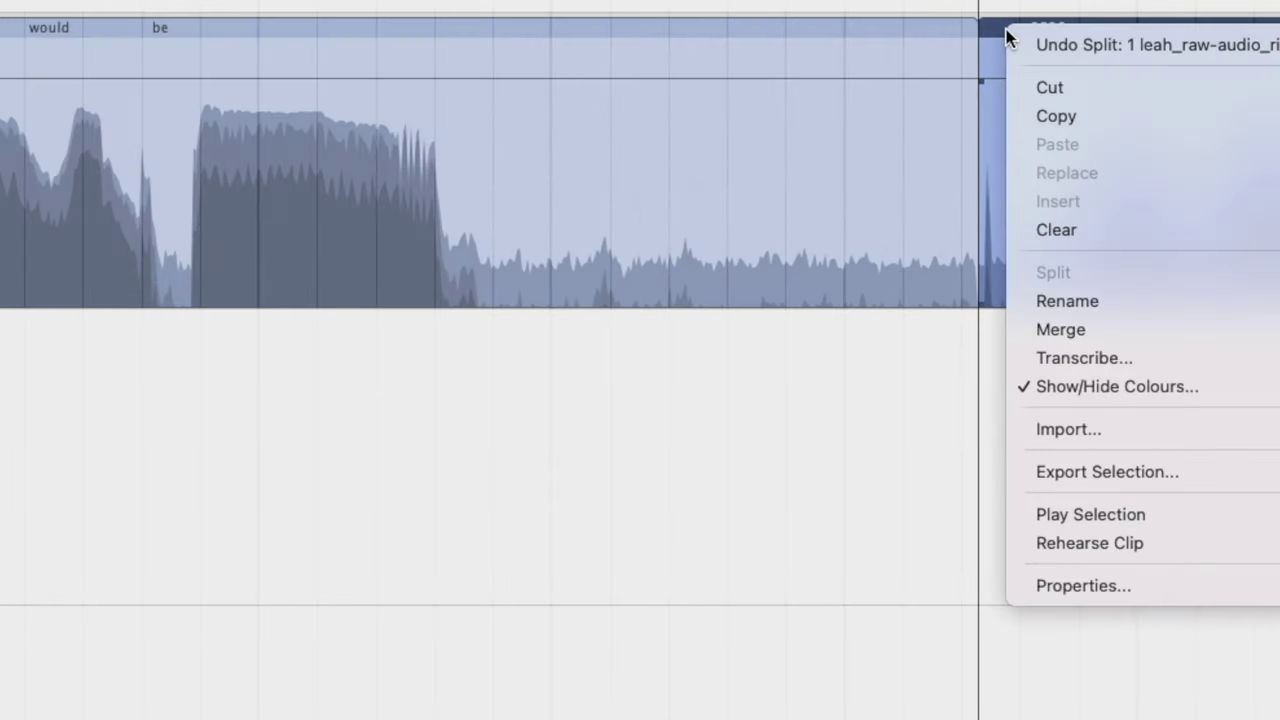
pyautogui.click(1037, 586)
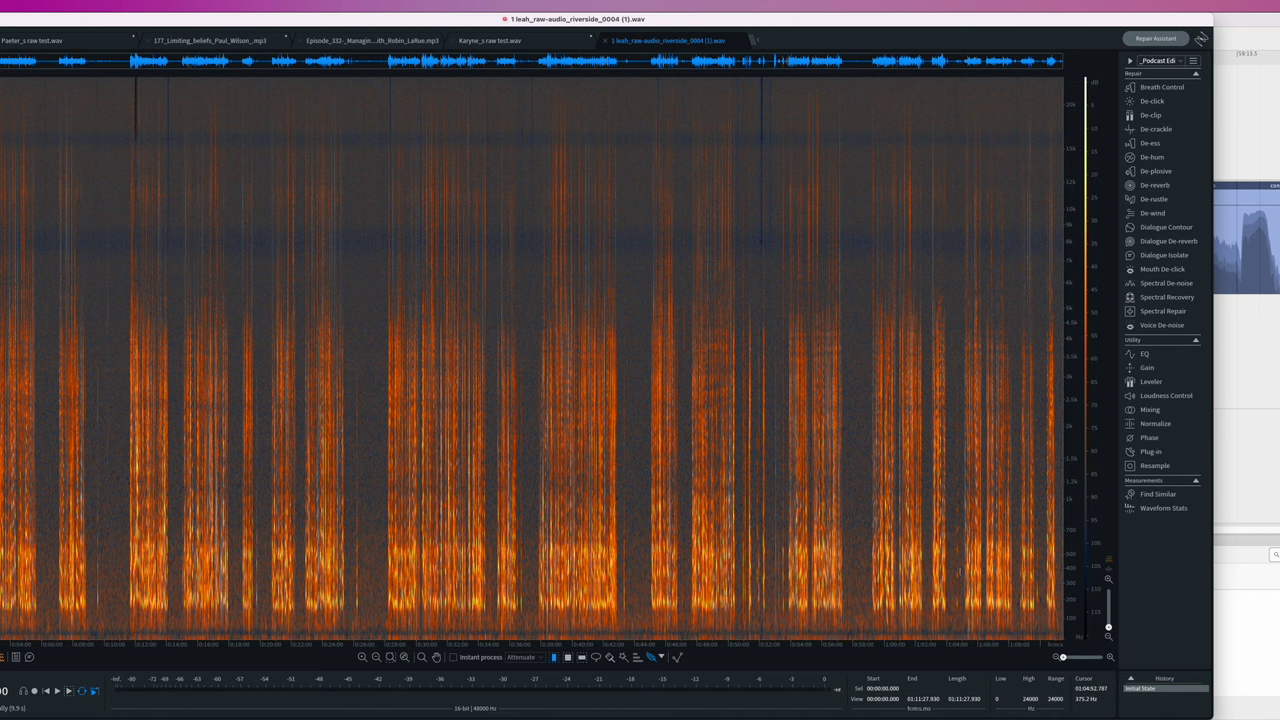
# - Zoom the RX spectrogram in on time around 01:08:10 until the pop's vertical streak shows
pyautogui.click(1012, 592)
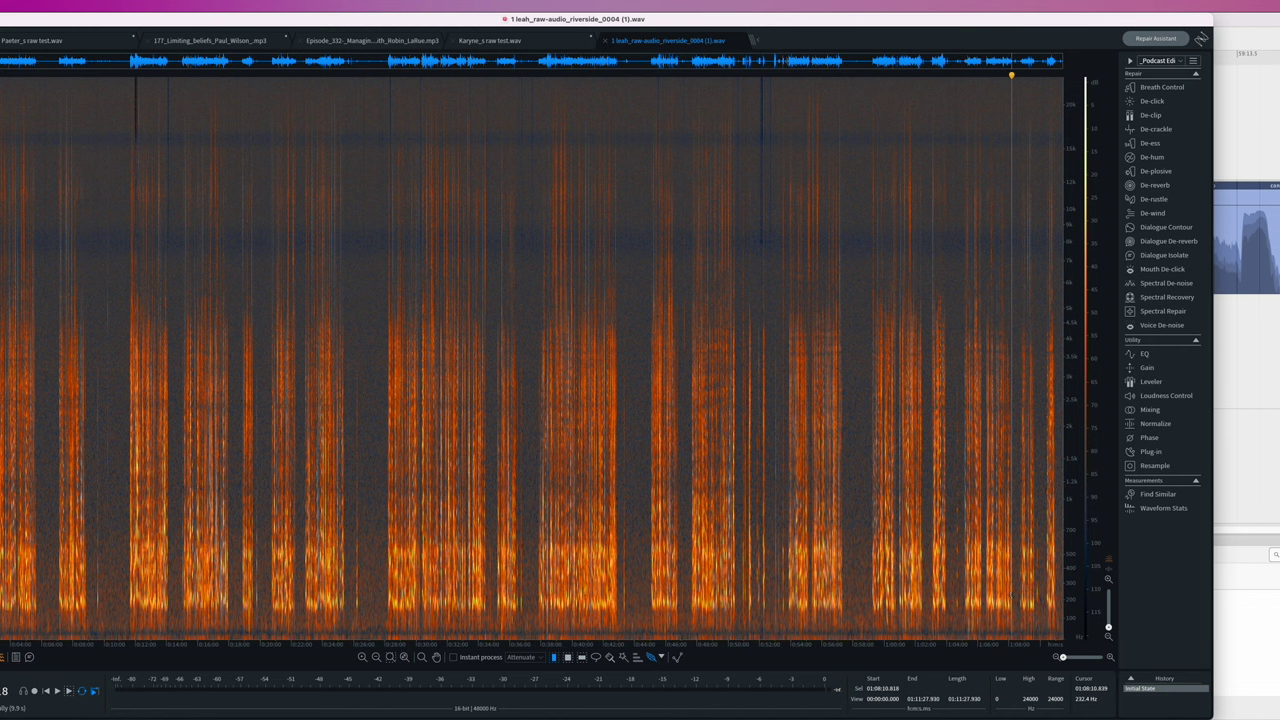
pyautogui.scroll(5, 1012, 592)
pyautogui.scroll(5, 973, 575)
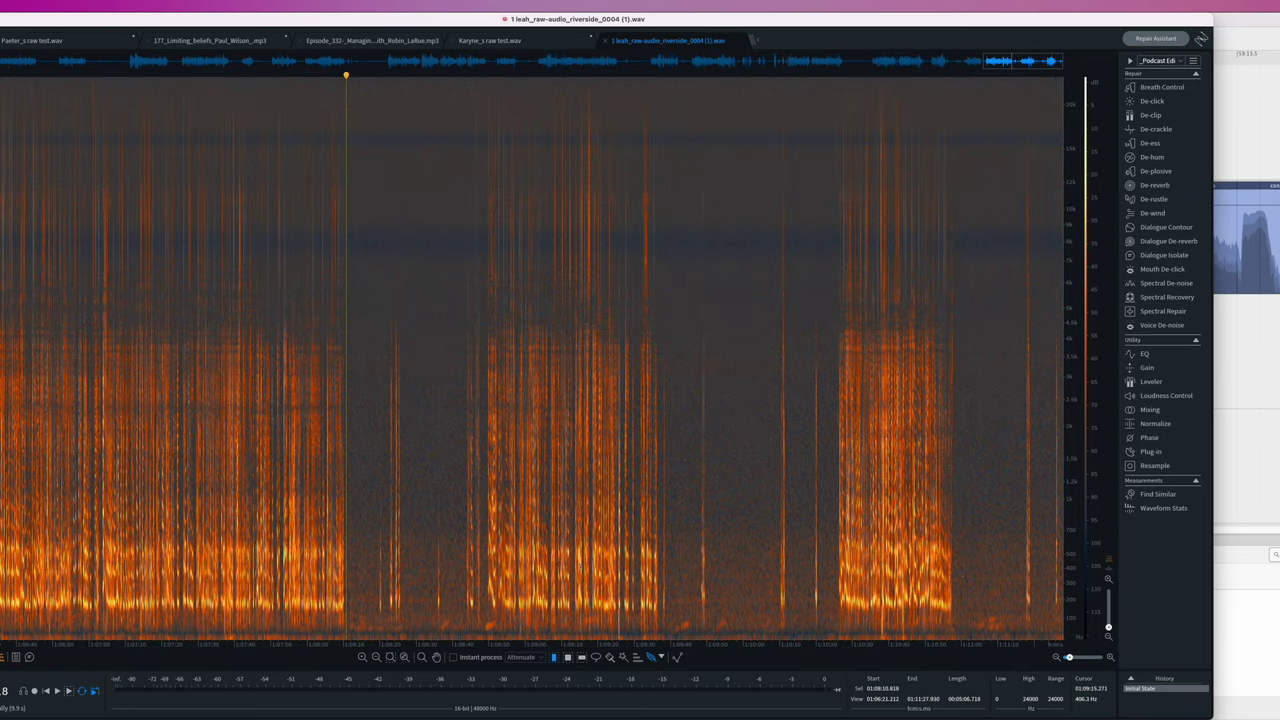
pyautogui.scroll(3, 591, 569)
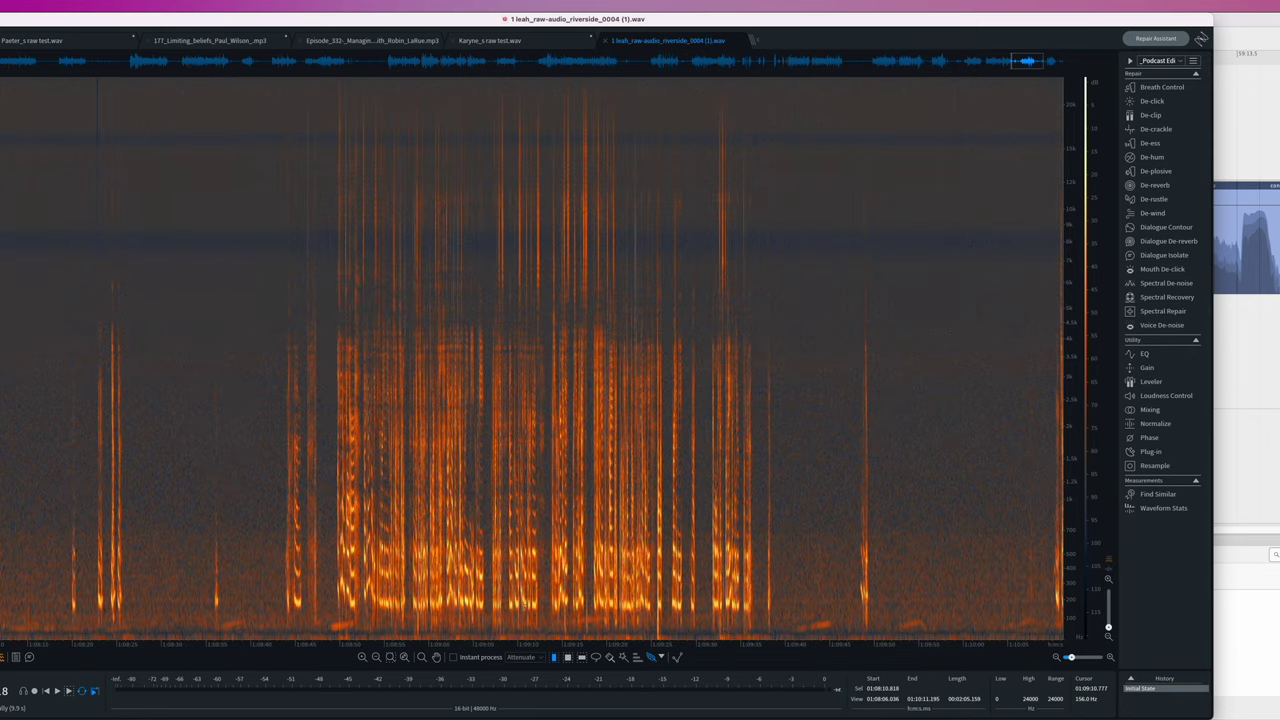
pyautogui.scroll(3, 550, 590)
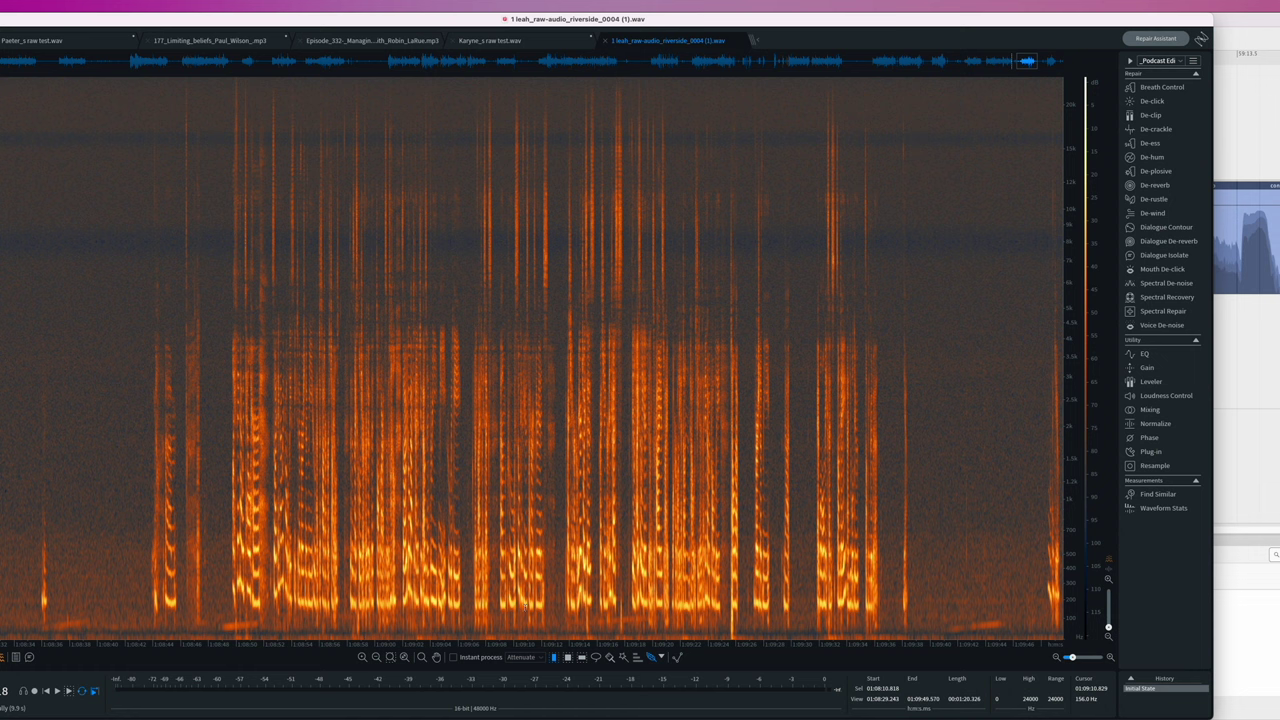
pyautogui.scroll(6, 514, 590)
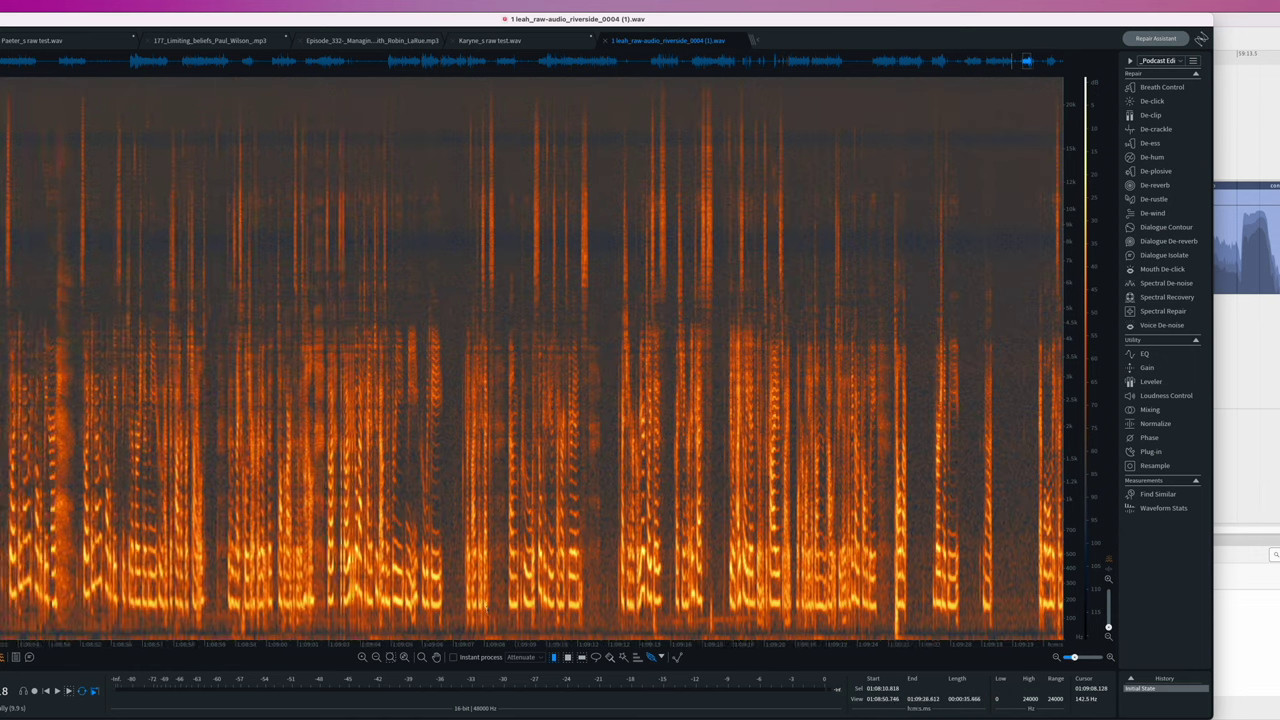
pyautogui.scroll(3, 488, 580)
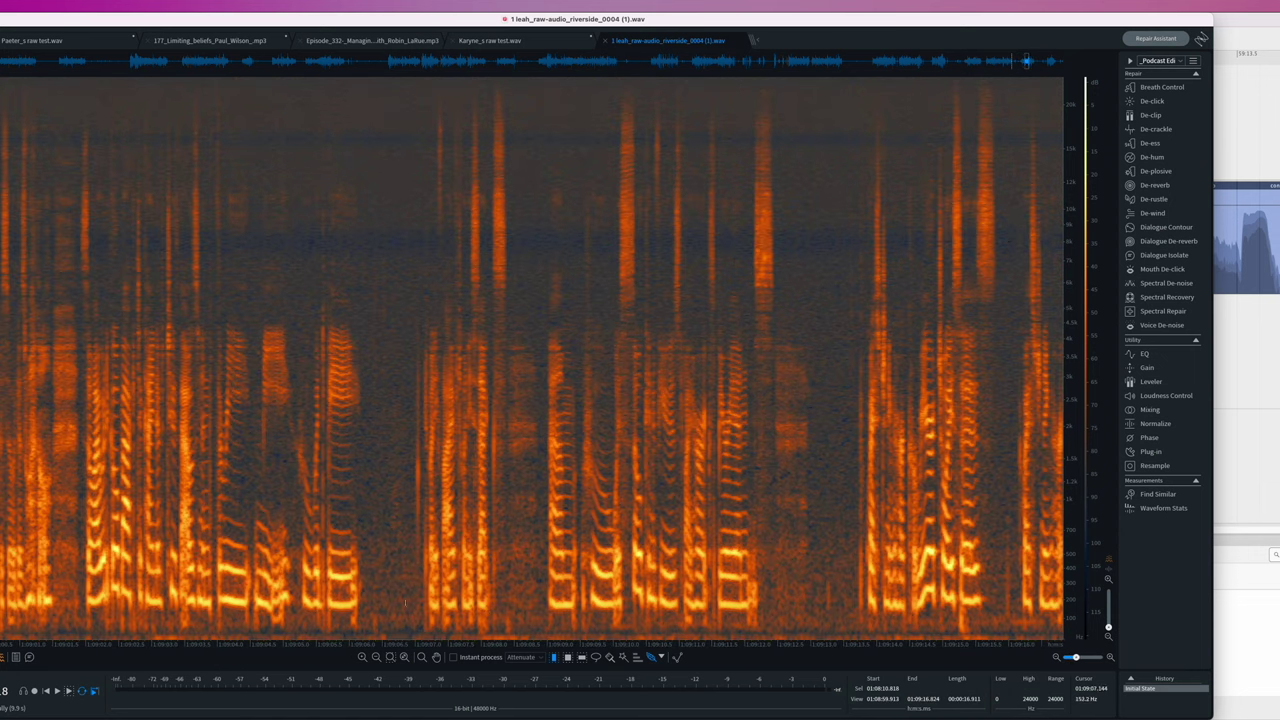
pyautogui.hscroll(3, 408, 555)
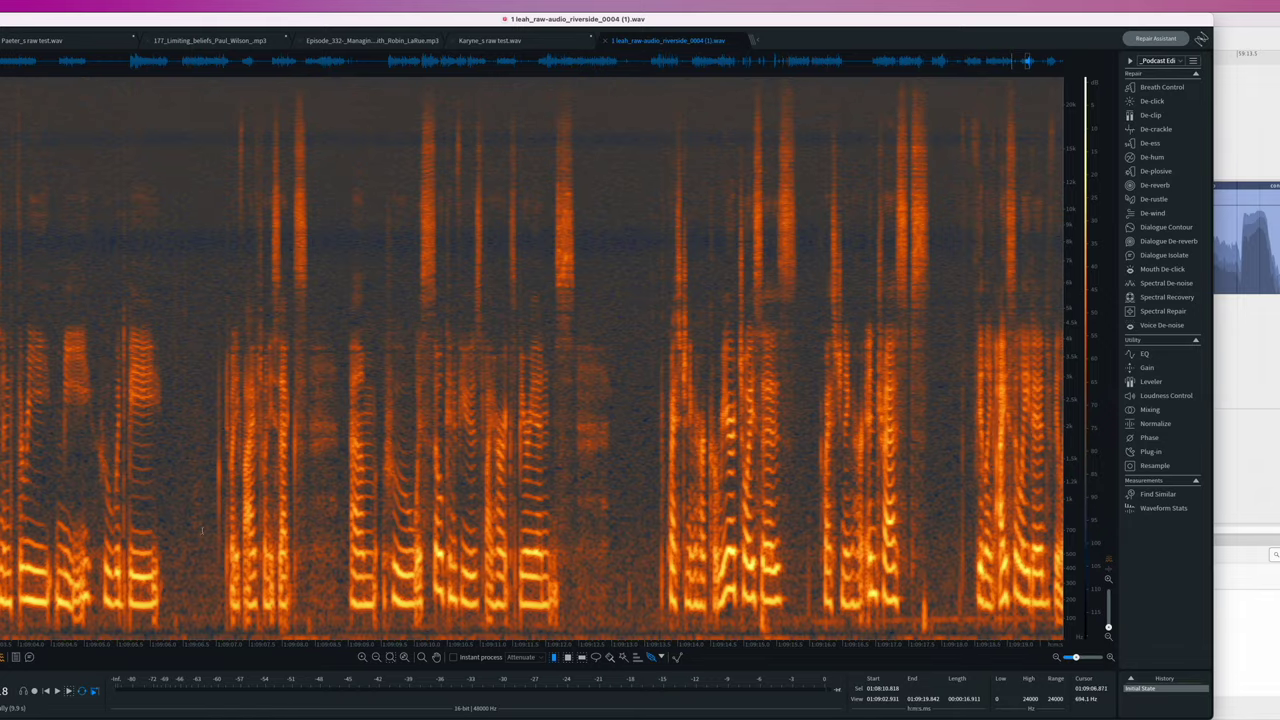
pyautogui.scroll(-3, 56, 523)
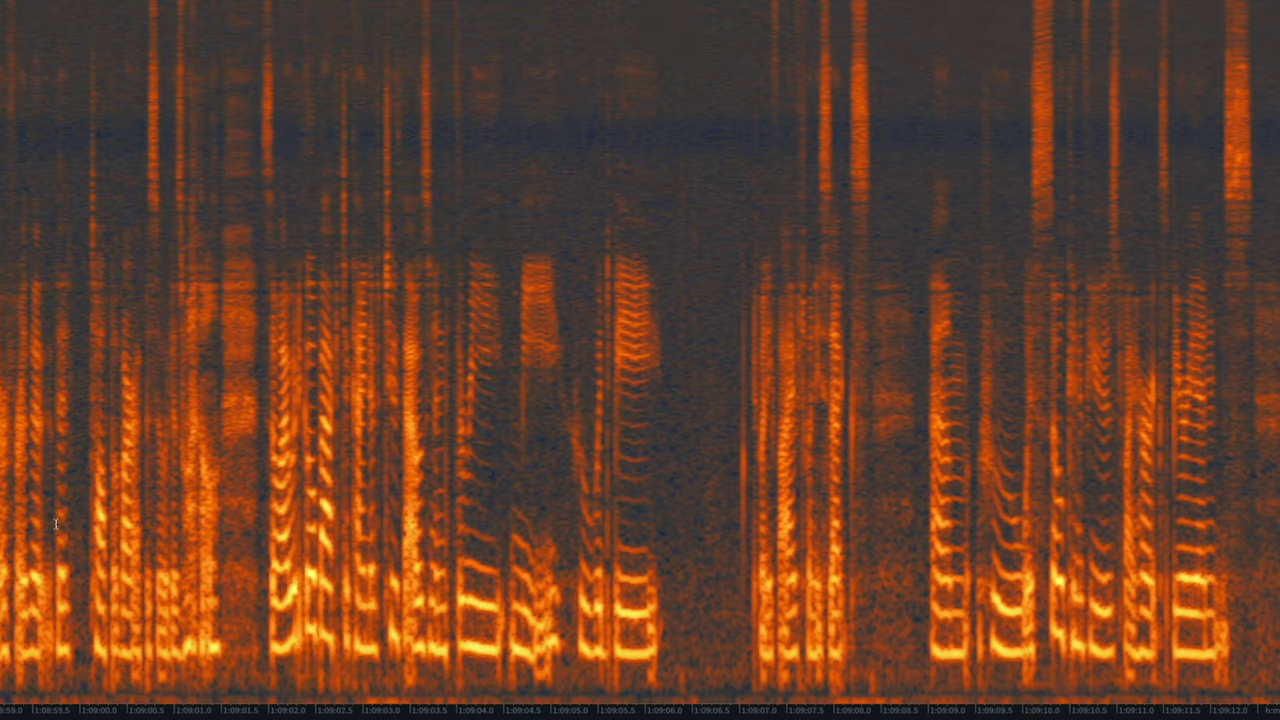
pyautogui.hscroll(2, 56, 523)
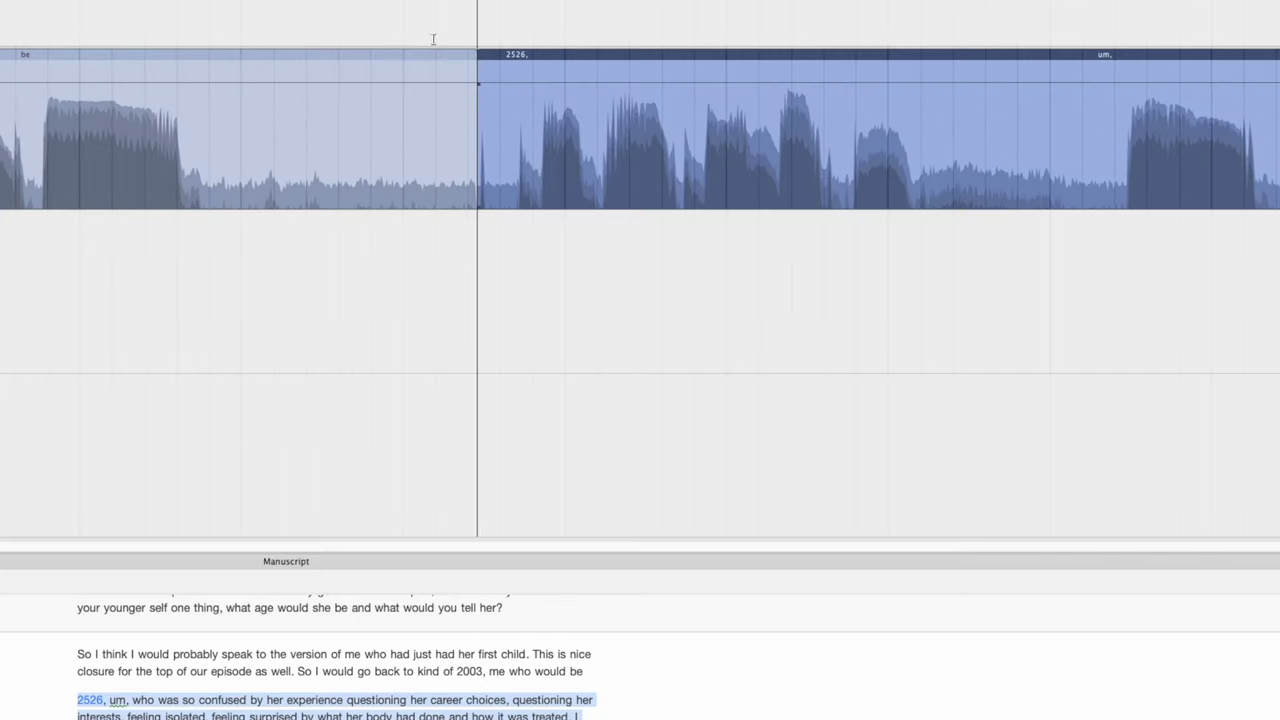
pyautogui.click(426, 28)
pyautogui.press('space')
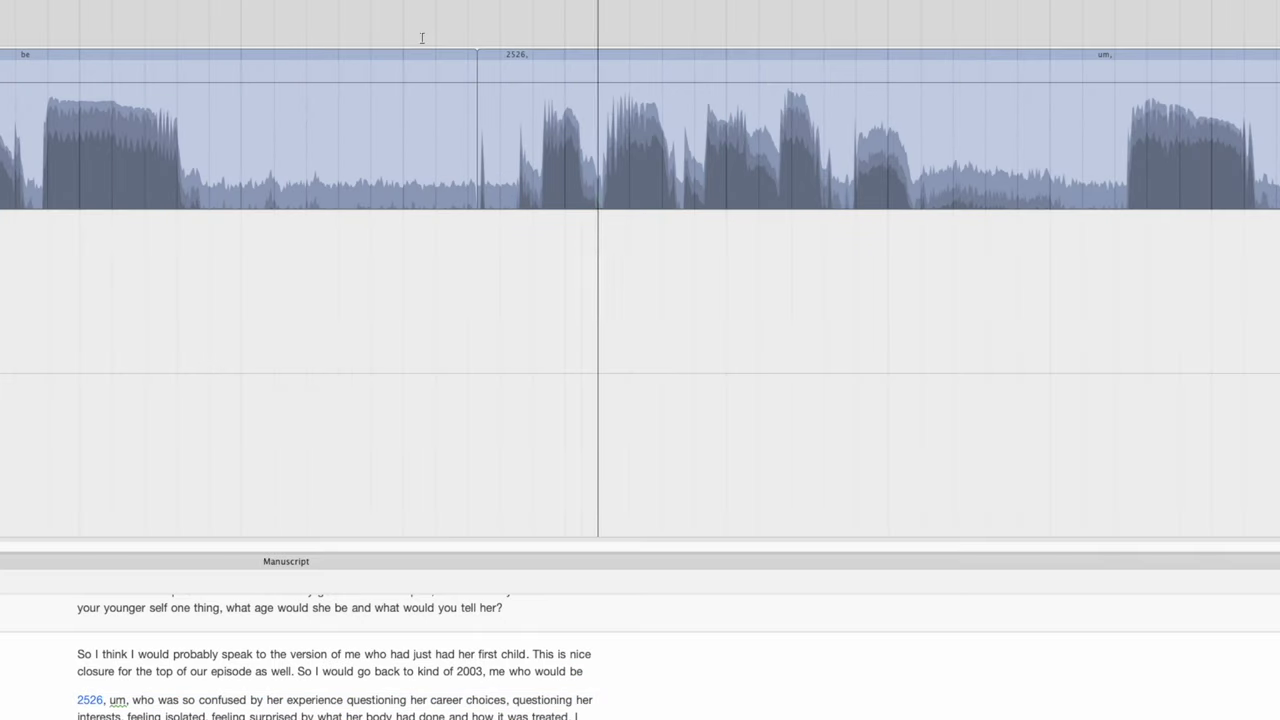
pyautogui.click(478, 38)
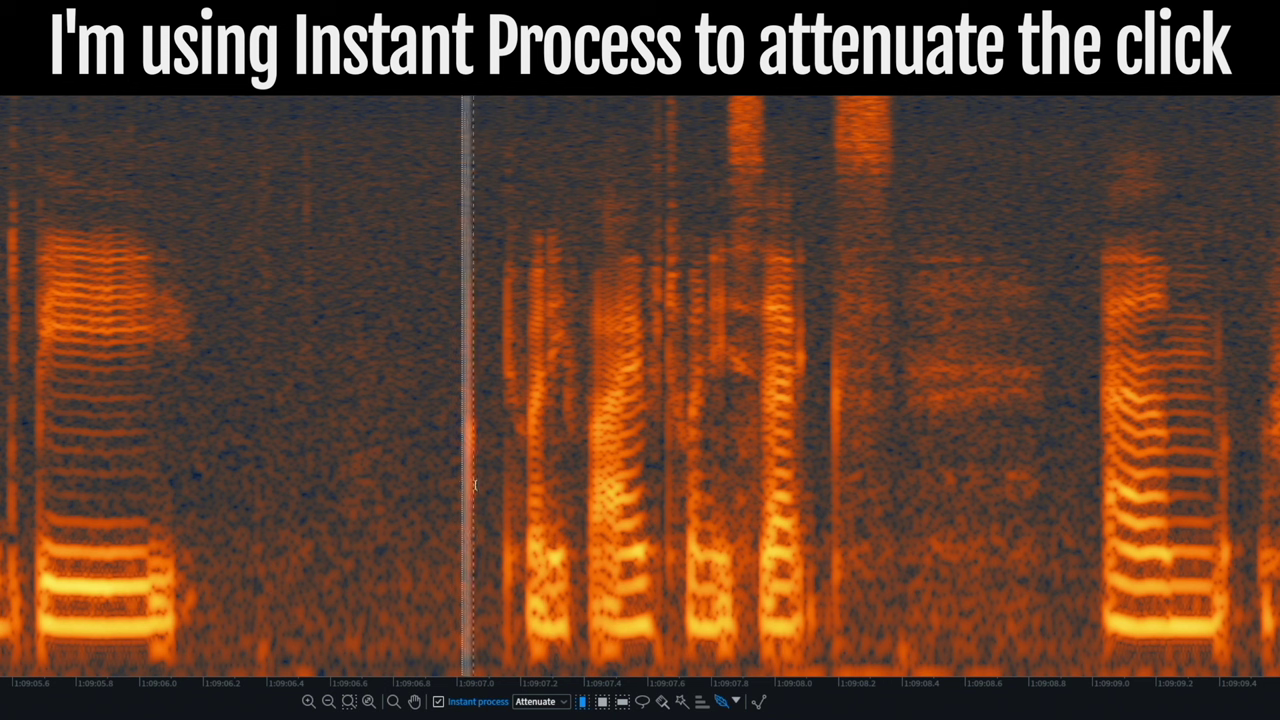
# - Attenuate the pop's vertical streak near 1:09:07 and play back the repaired passage
pyautogui.moveTo(475, 485); pyautogui.dragTo(479, 485)
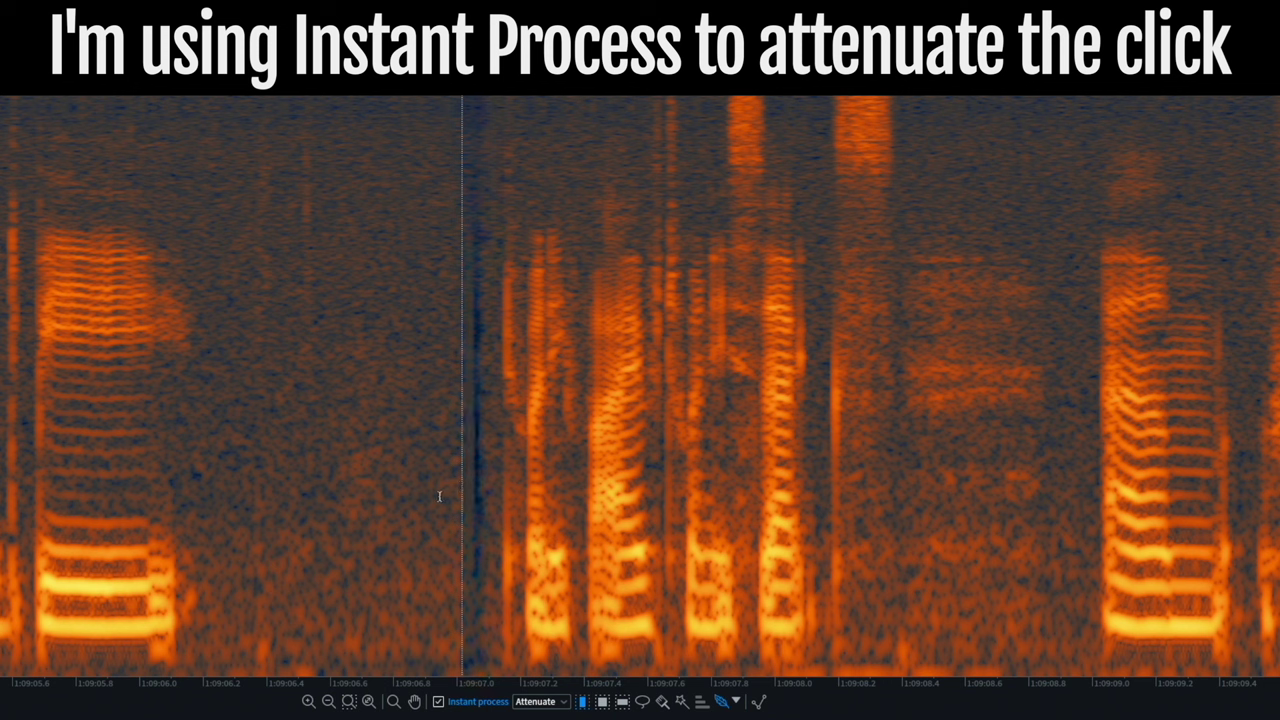
pyautogui.click(381, 503)
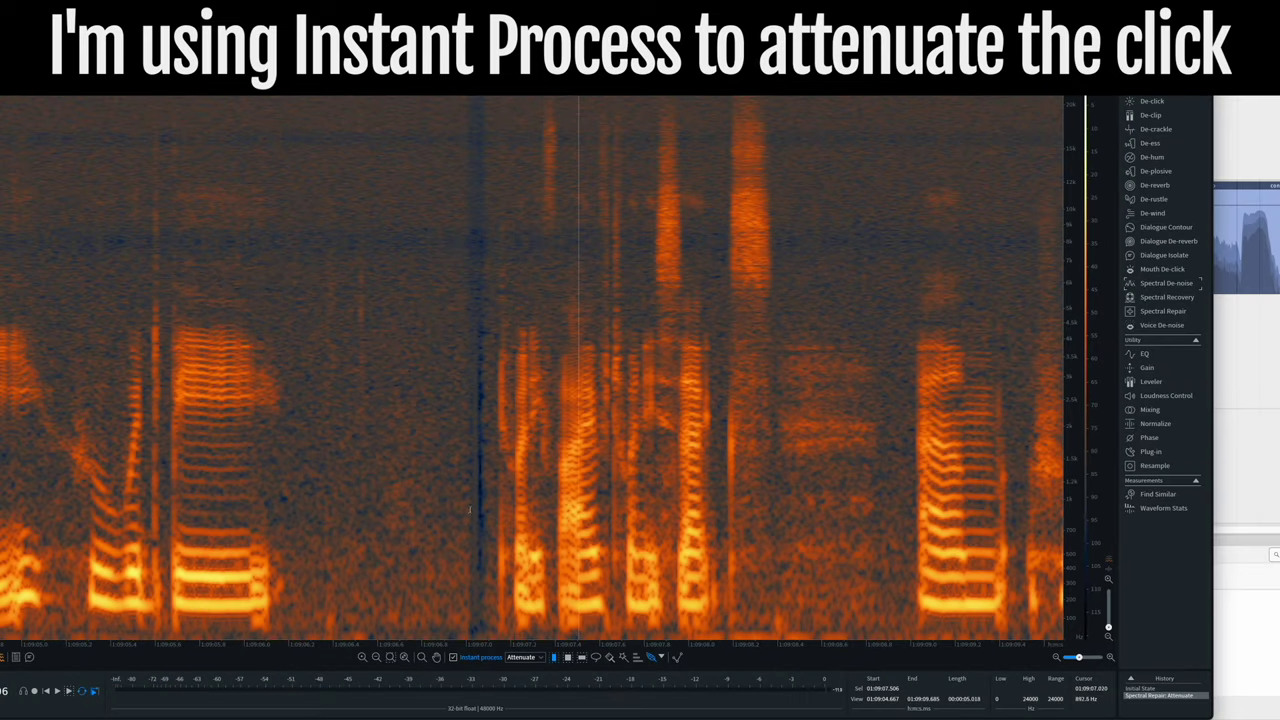
pyautogui.press('space')
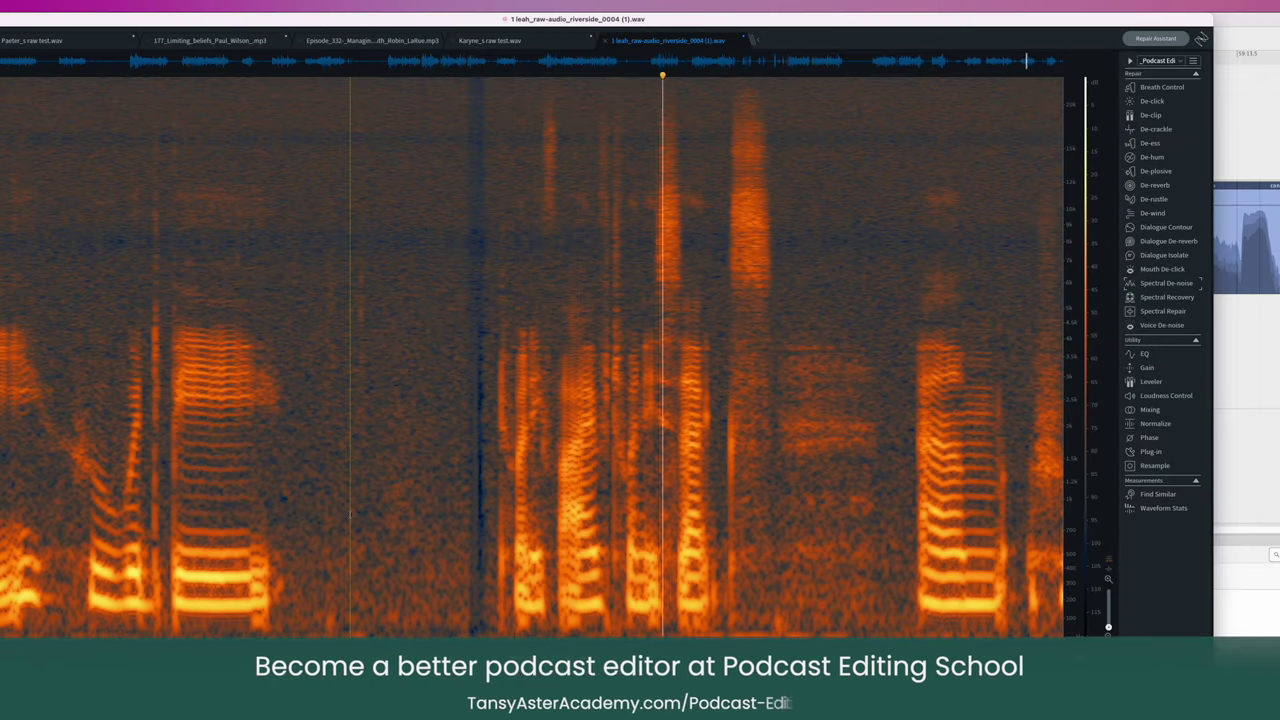
pyautogui.press('space')
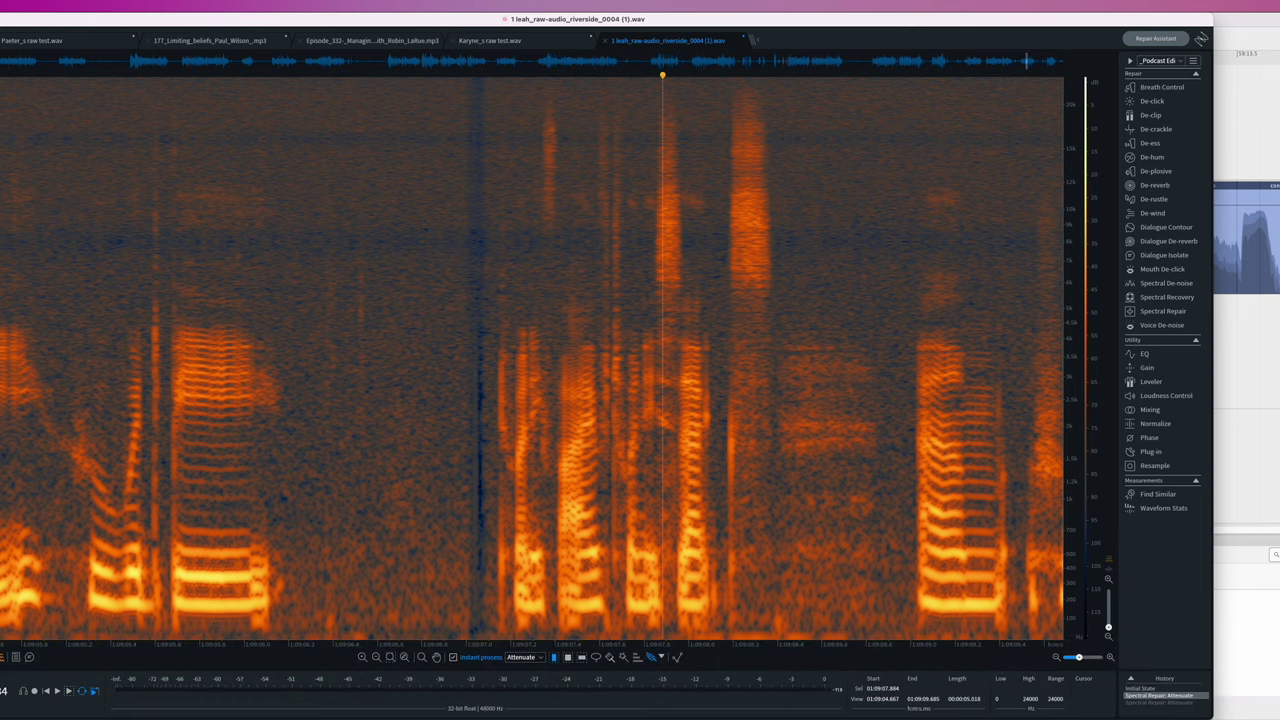
# - Save the repaired audio as a new WAV copy with '_RX' inserted before .wav
pyautogui.press('super+shift+s')
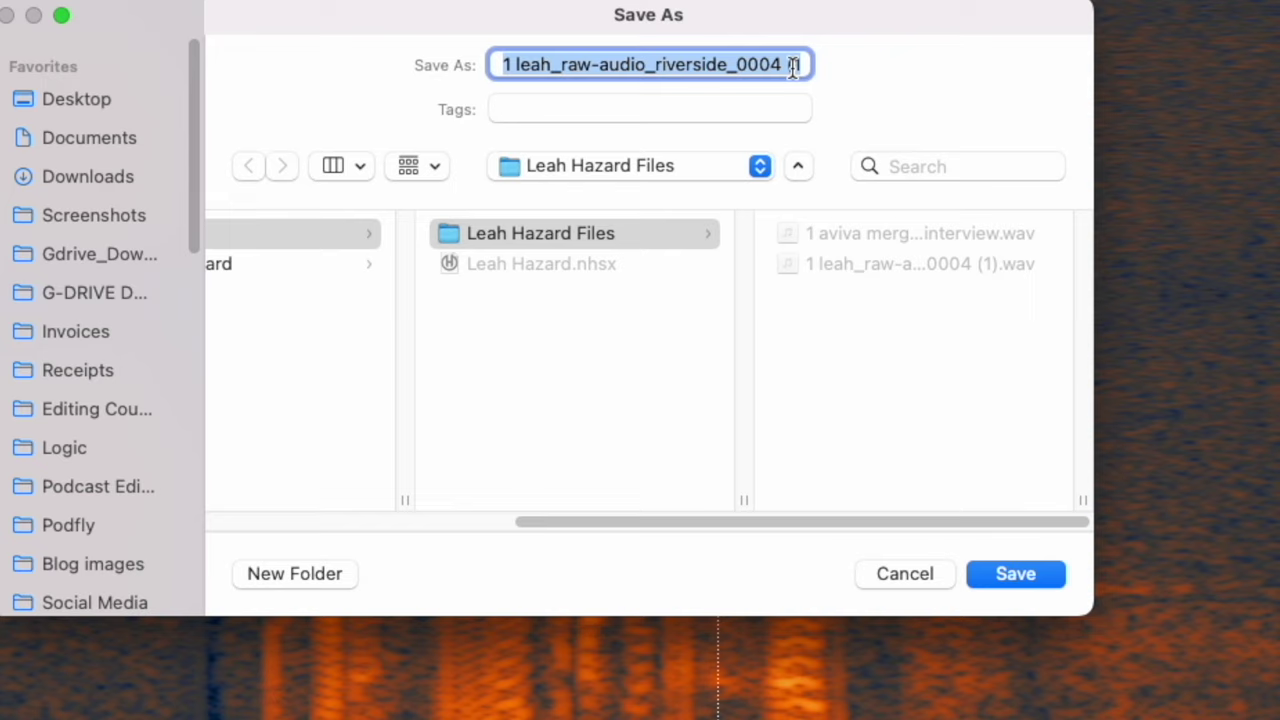
pyautogui.moveTo(788, 64); pyautogui.dragTo(817, 63)
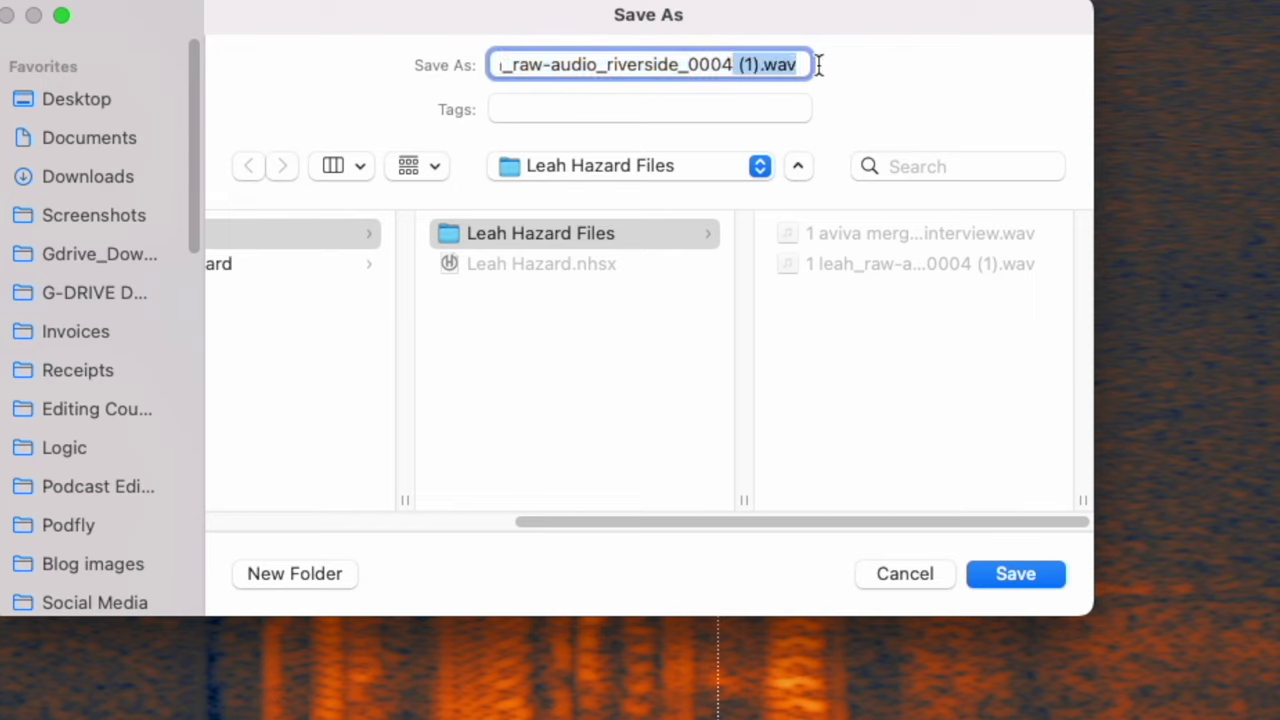
pyautogui.click(758, 64)
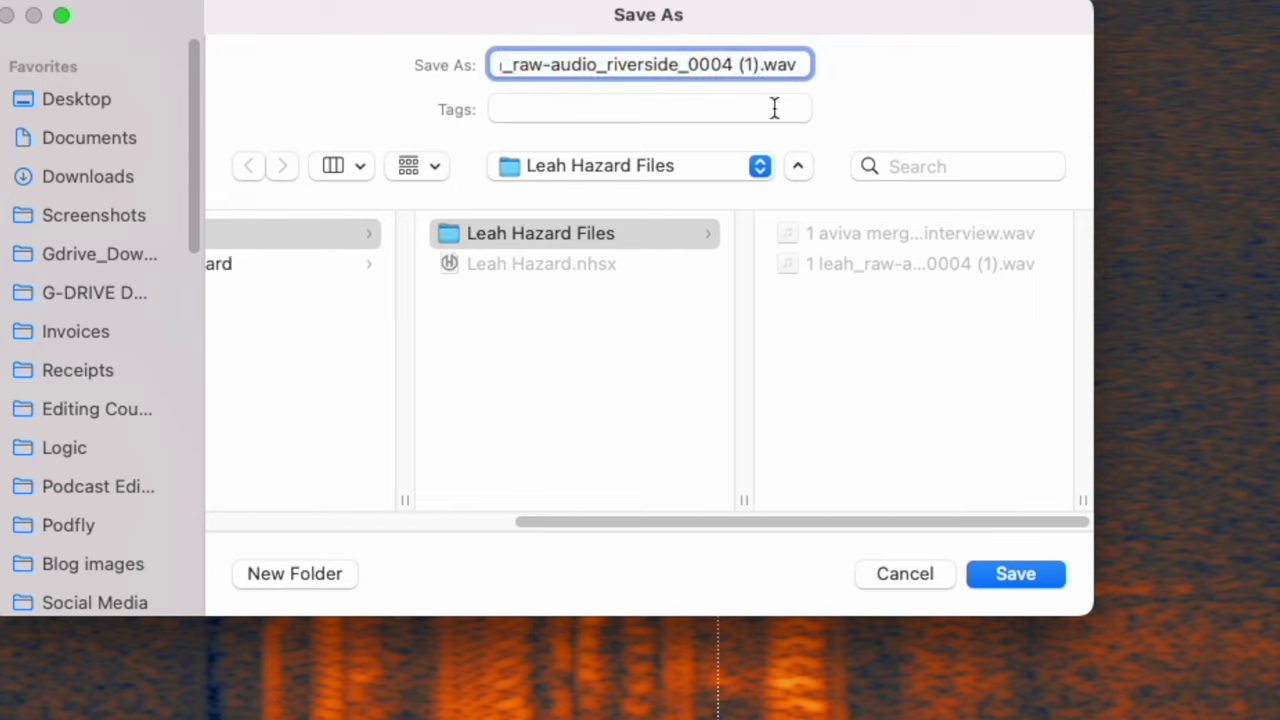
pyautogui.write('_RX')
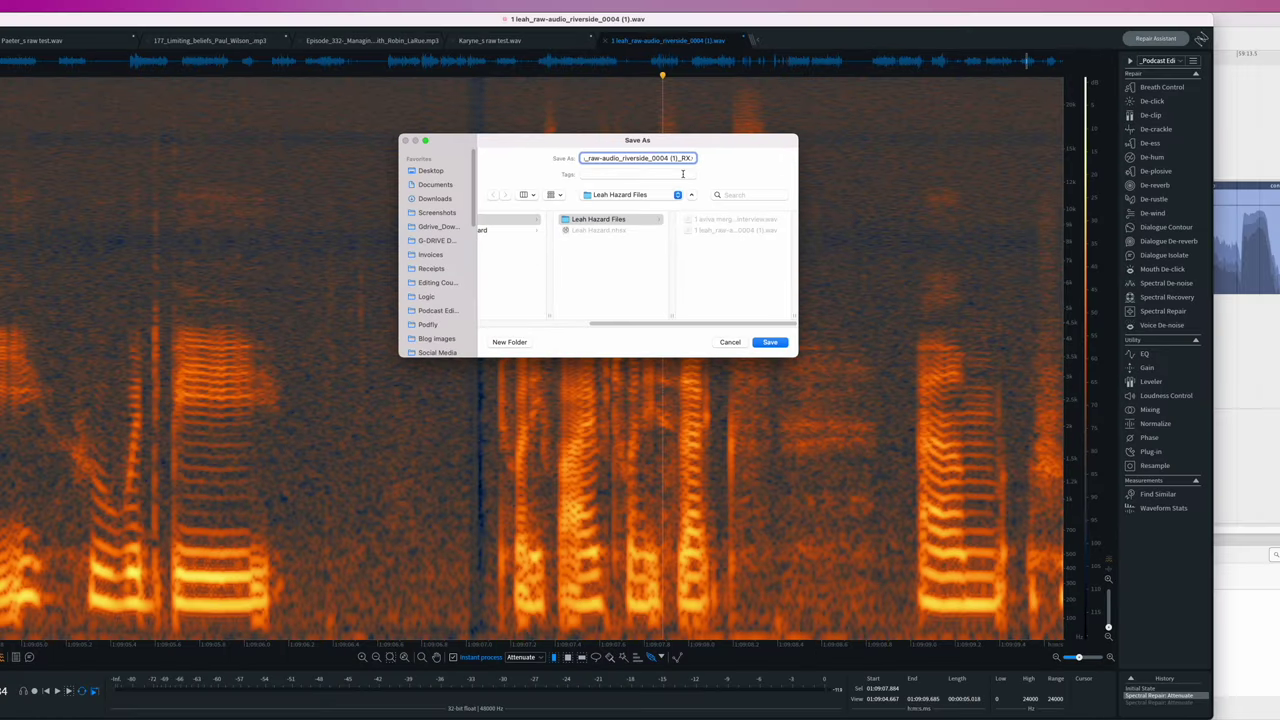
pyautogui.press('Return')
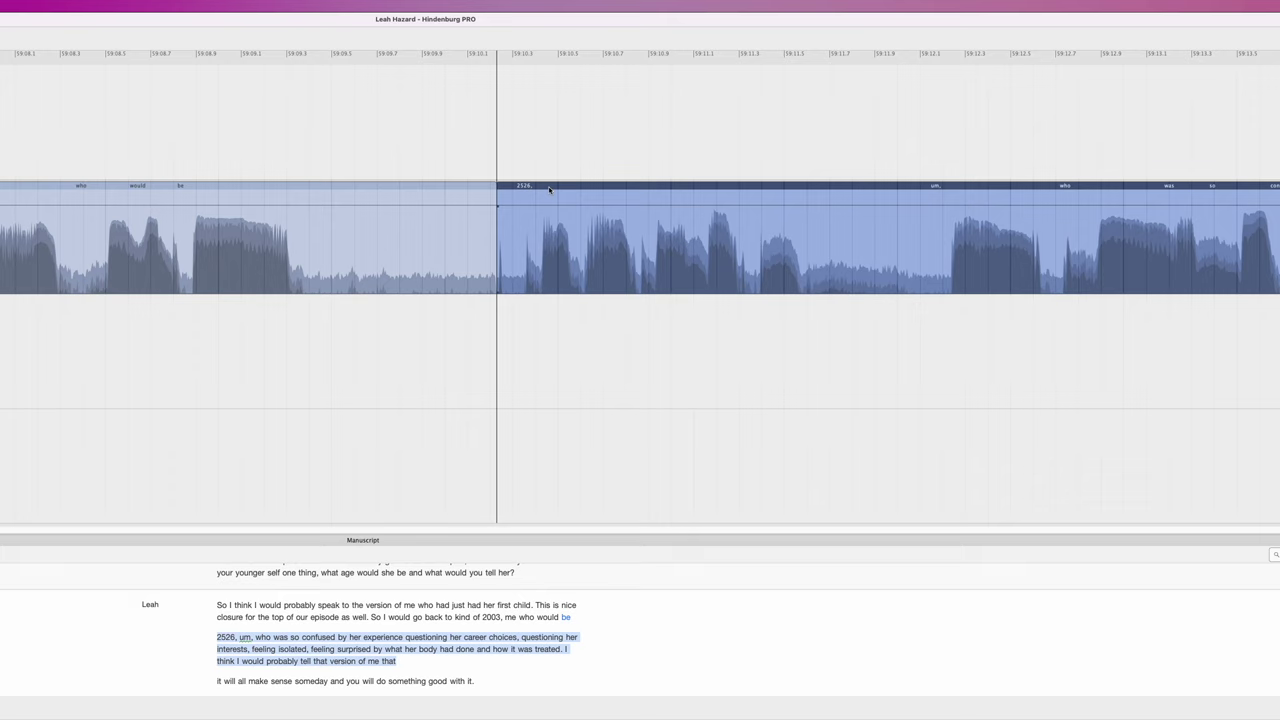
# - Open Region Properties for the split clip, still linked to the original unrepaired WAV
pyautogui.rightClick(548, 189)
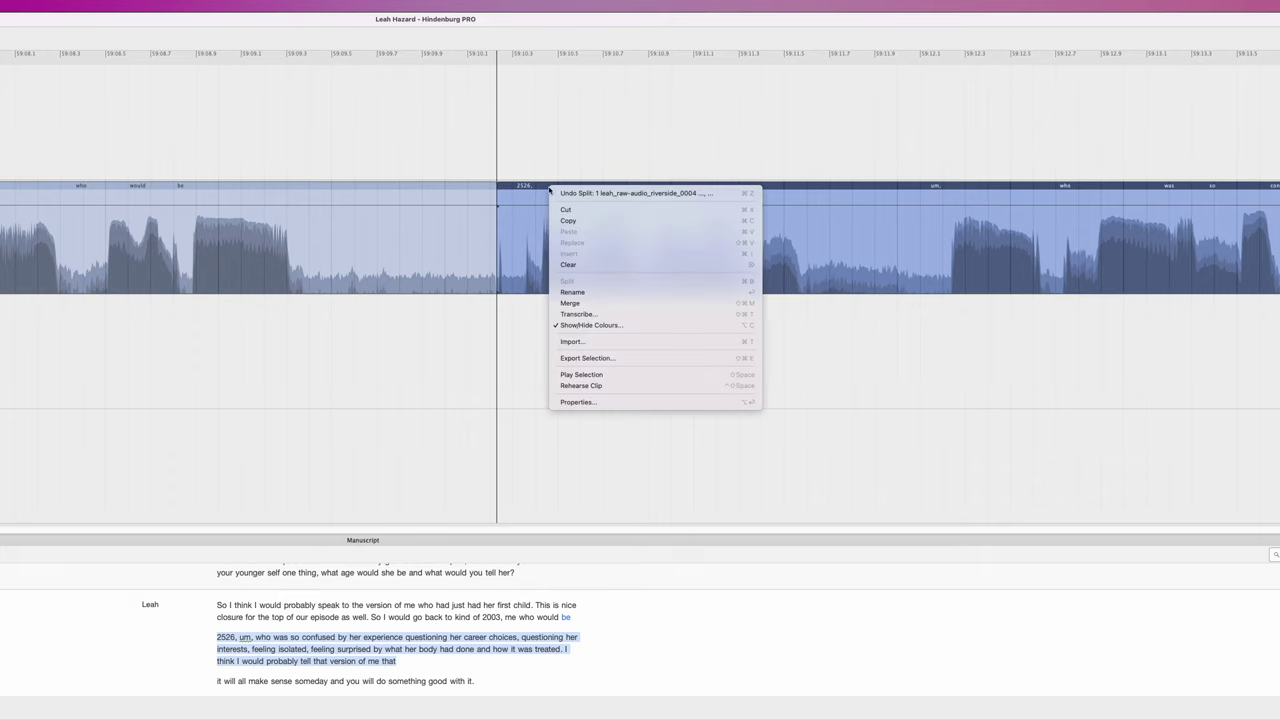
pyautogui.click(577, 401)
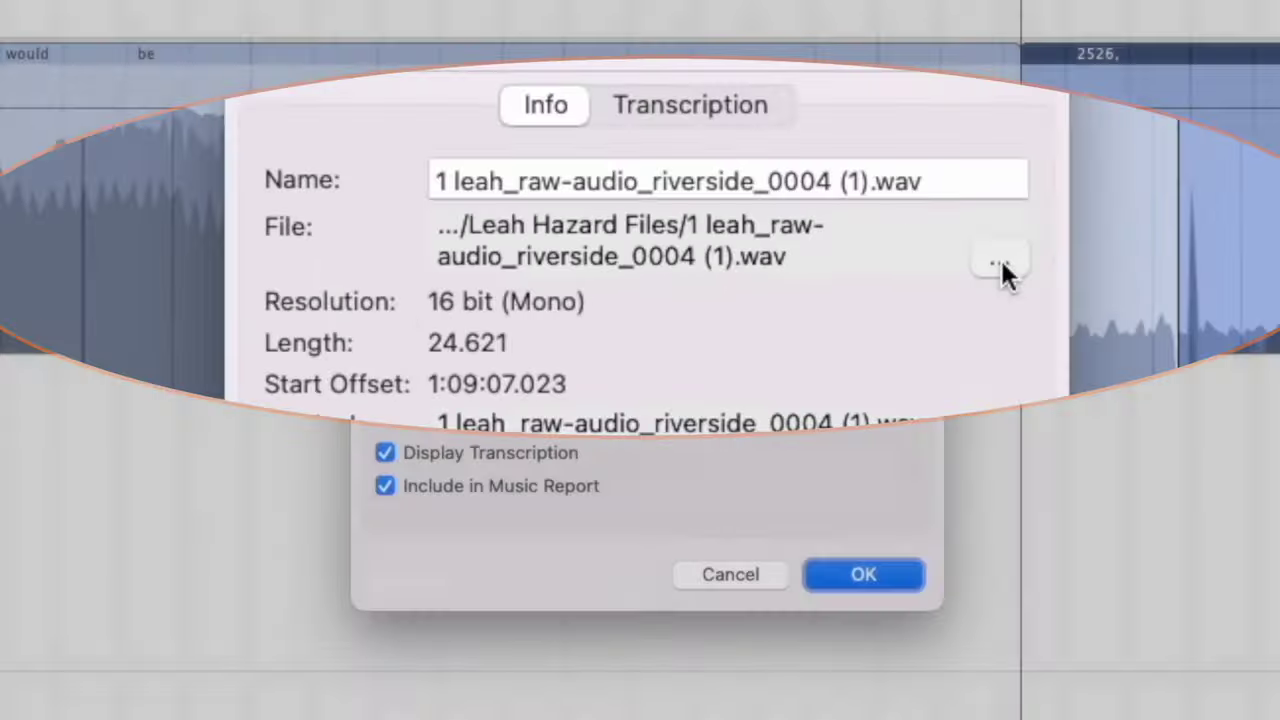
# - Point the clip's File to the repaired _RX.wav copy and confirm with OK
pyautogui.click(996, 266)
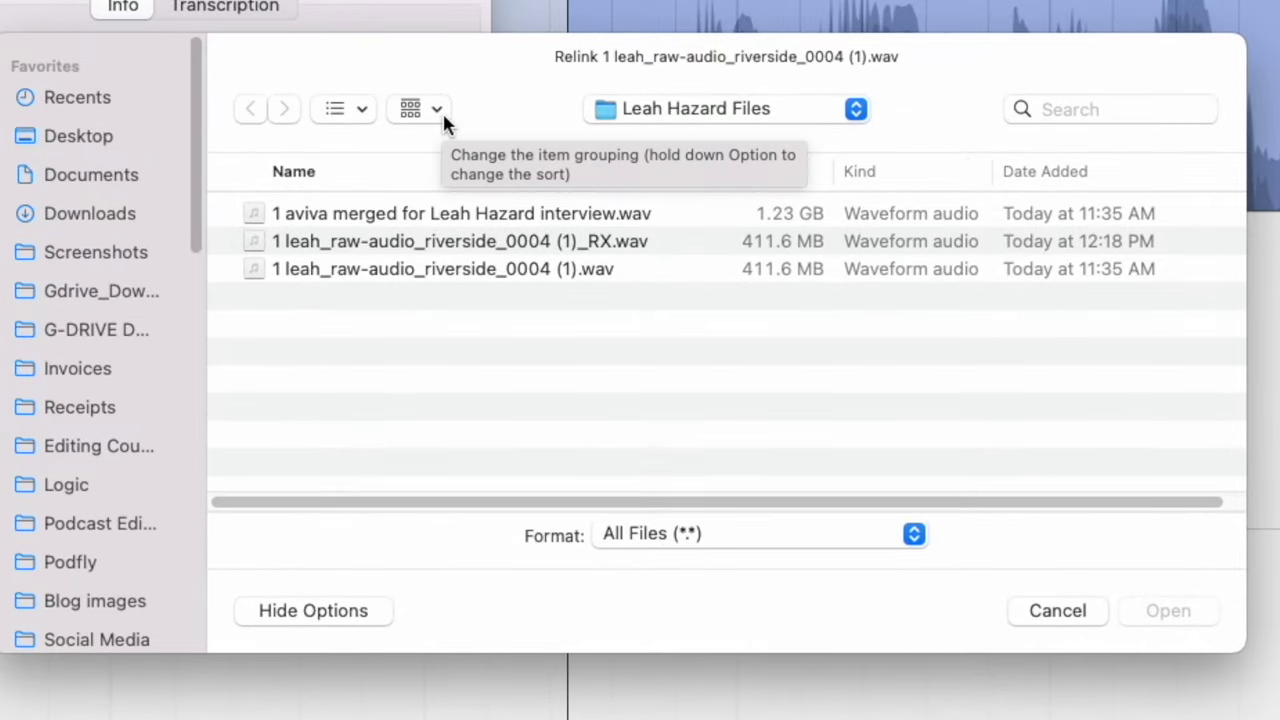
pyautogui.click(417, 245)
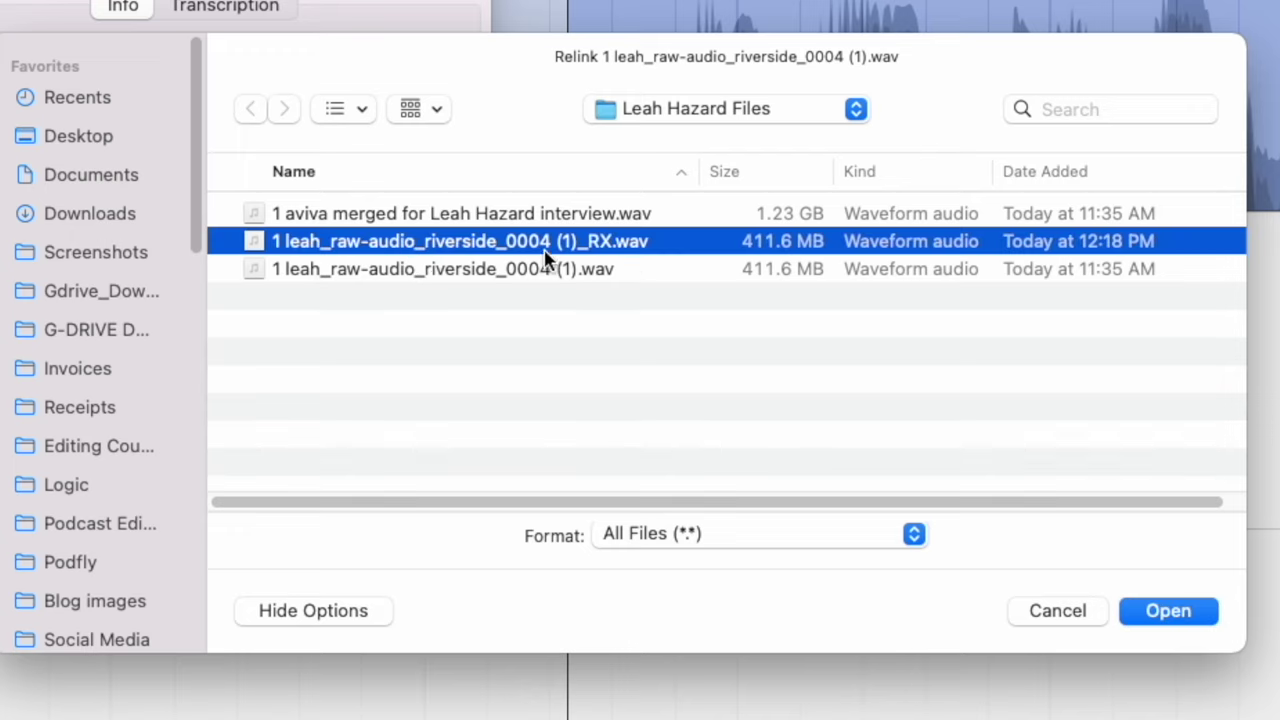
pyautogui.click(1163, 609)
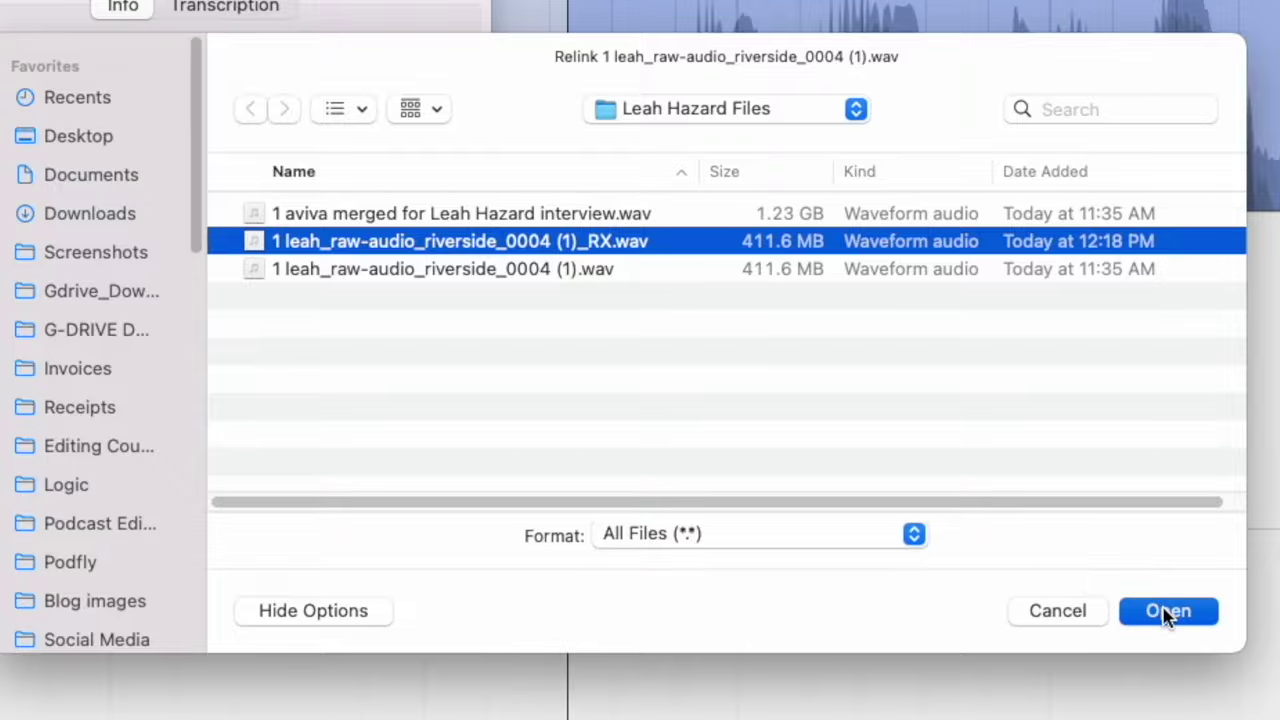
pyautogui.click(392, 434)
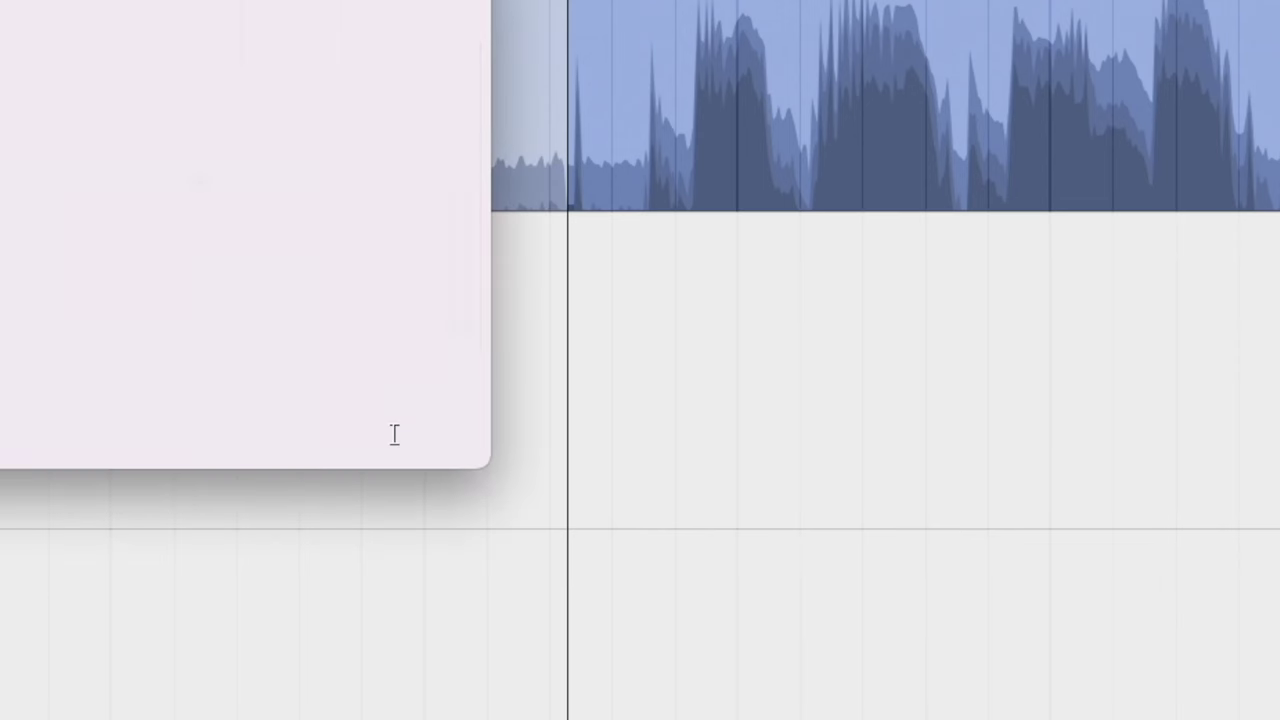